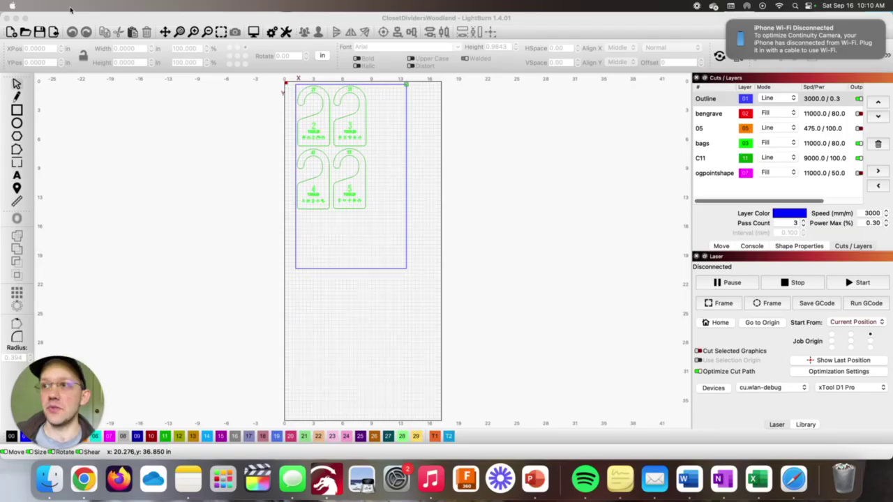
# Review the project notes 'Cut out of Maple 1/4 inch plywood' and 'Adjust engrave power up by 5'
pyautogui.click(70, 6)
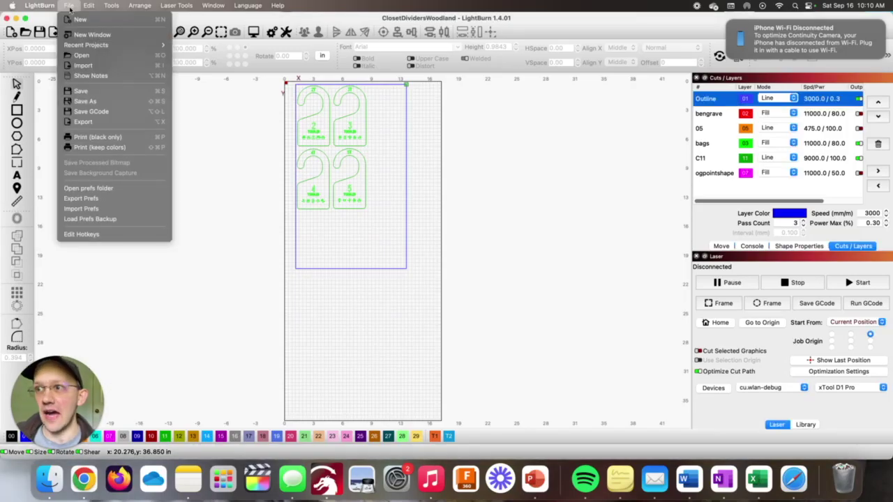
pyautogui.click(90, 76)
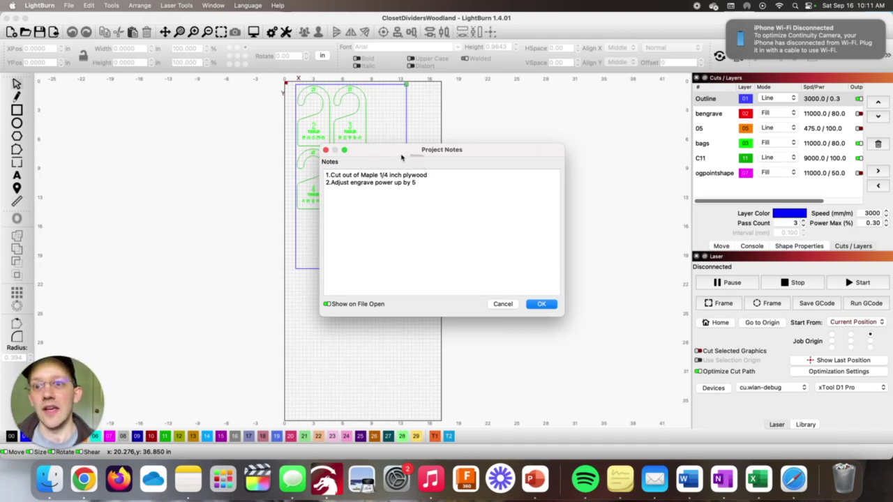
pyautogui.moveTo(398, 151); pyautogui.dragTo(518, 127)
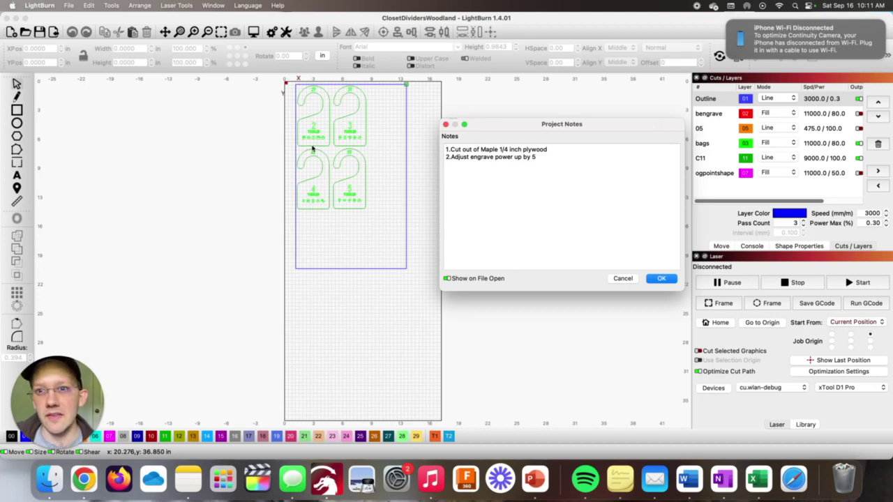
pyautogui.tripleClick(475, 149)
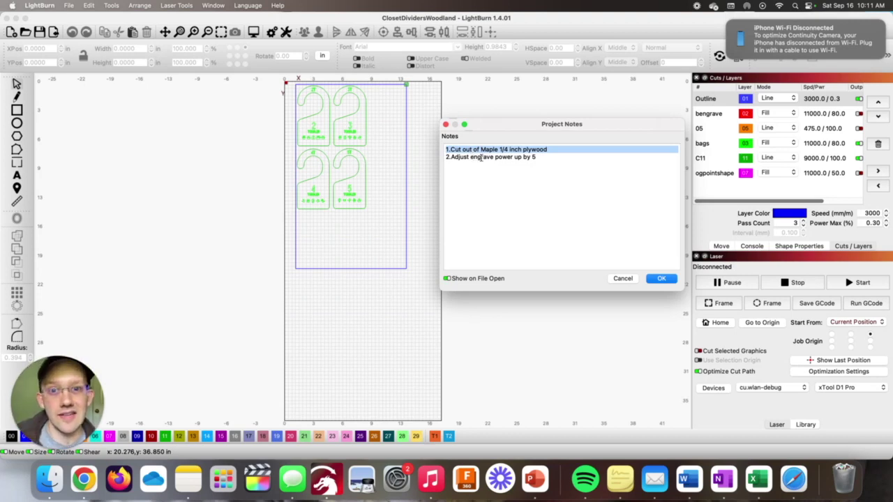
pyautogui.tripleClick(481, 157)
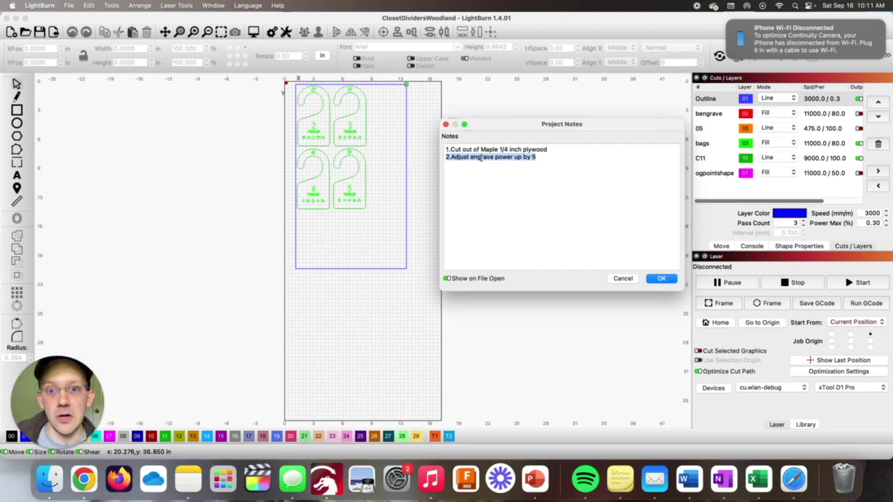
# Turn off 'Show on File Open' for the project notes and confirm with OK
pyautogui.moveTo(530, 124); pyautogui.dragTo(440, 106)
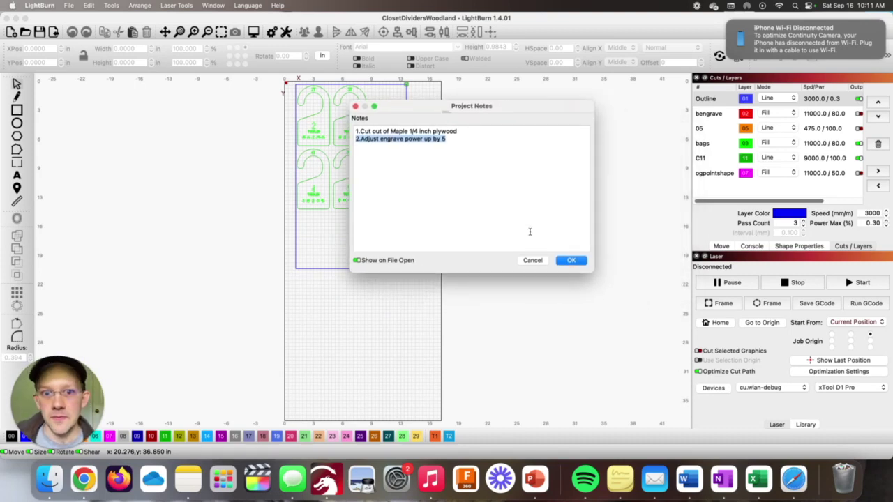
pyautogui.click(356, 261)
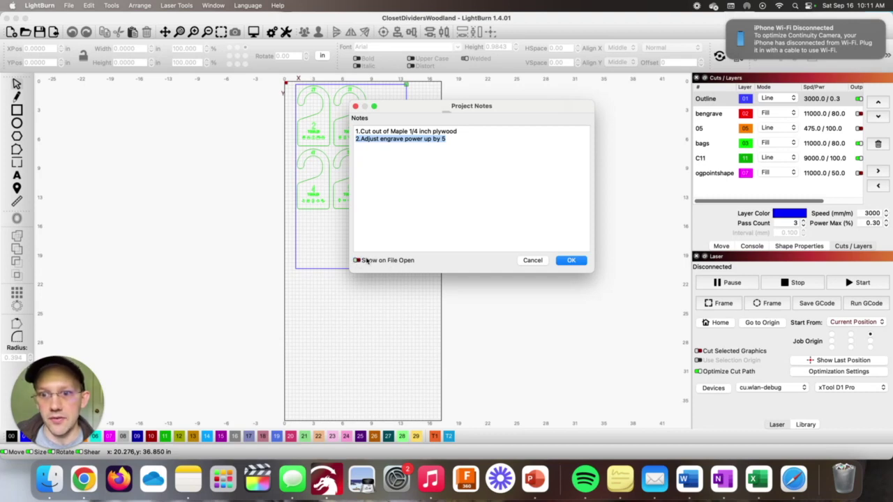
pyautogui.click(573, 261)
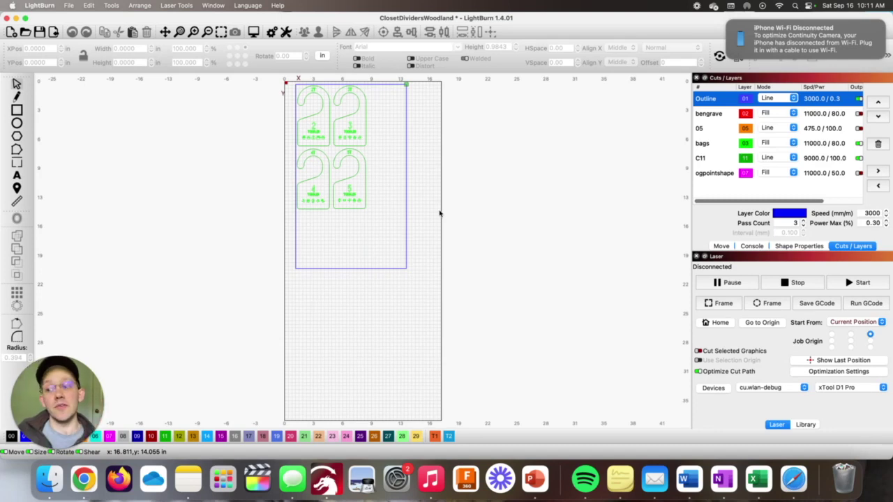
# Turn 'Show on File Open' back on in the project notes and confirm with OK
pyautogui.click(69, 6)
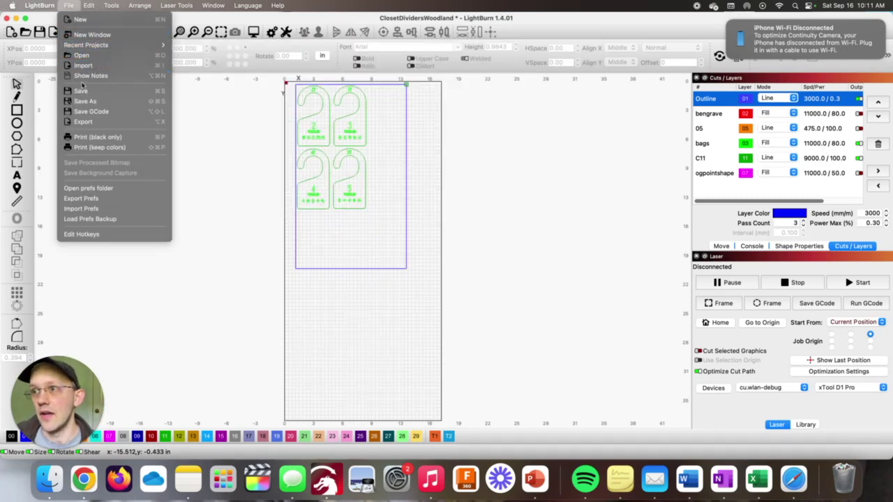
pyautogui.click(82, 77)
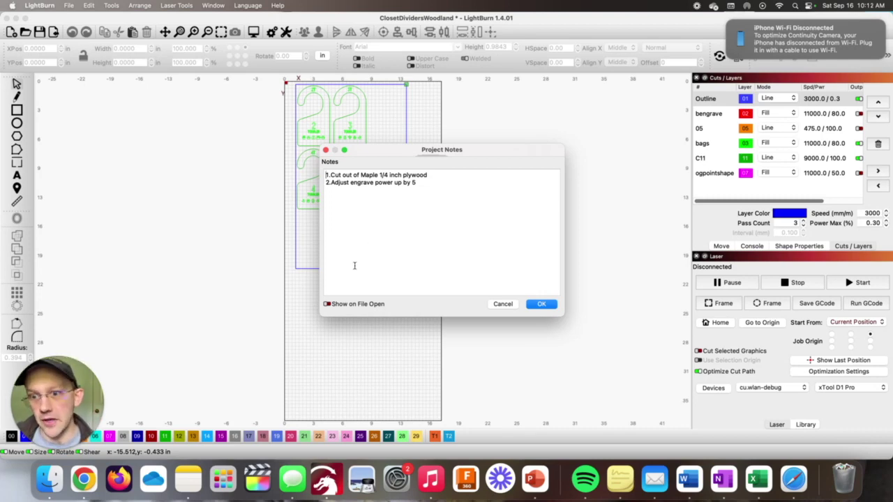
pyautogui.click(327, 305)
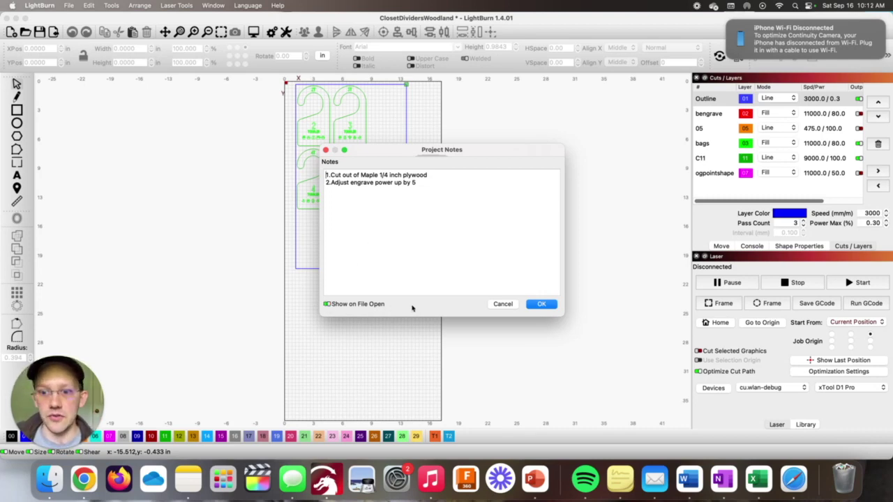
pyautogui.click(543, 305)
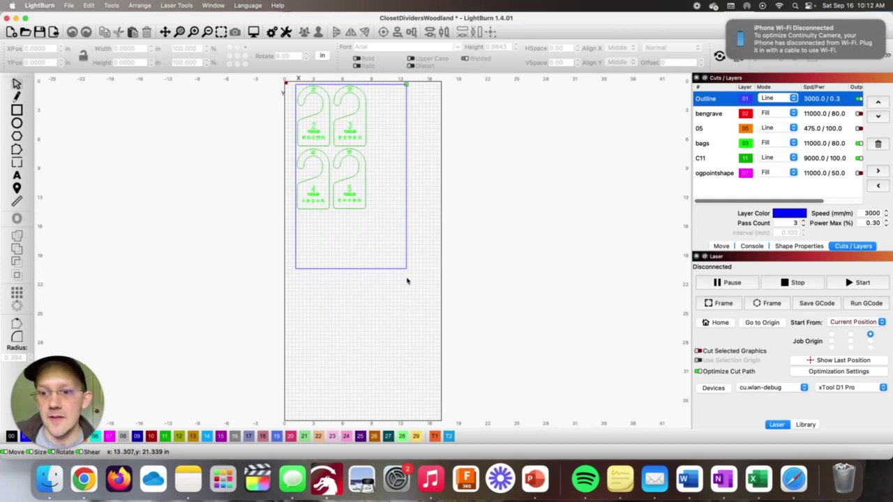
# Clear the project and reopen the closet dividers file to confirm the notes reappear
pyautogui.press('super+n')
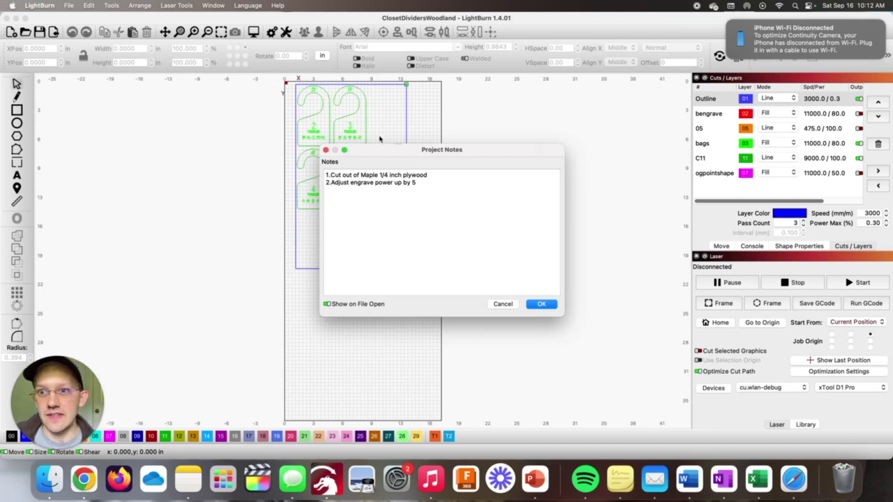
pyautogui.moveTo(373, 157); pyautogui.dragTo(336, 114)
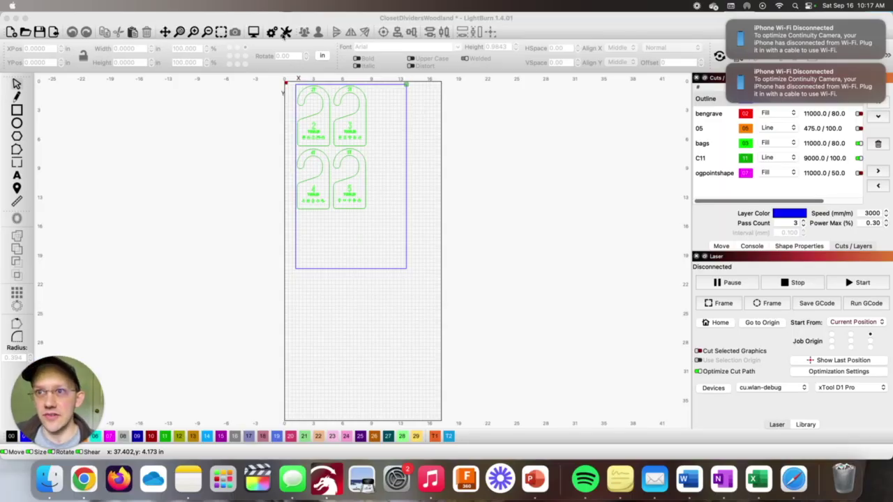
pyautogui.click(286, 32)
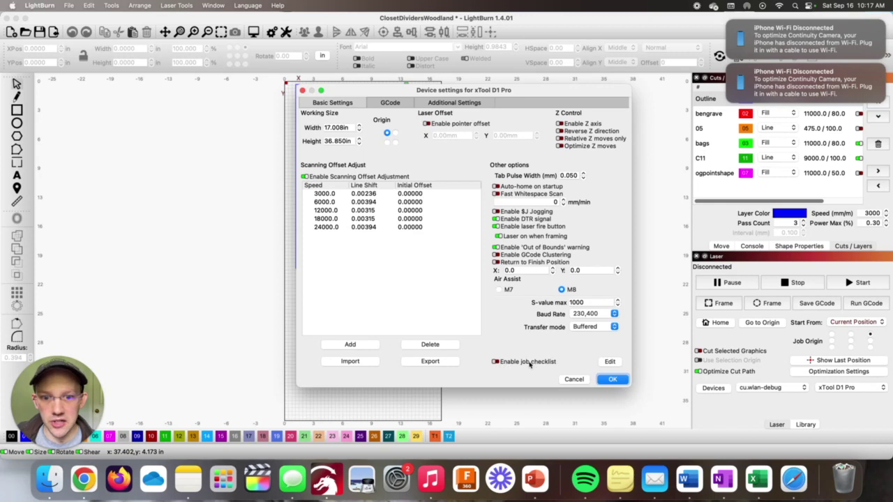
# Enable the xTool D1 Pro job checklist with exhaust fan, safety glasses and air assist reminders
pyautogui.click(495, 362)
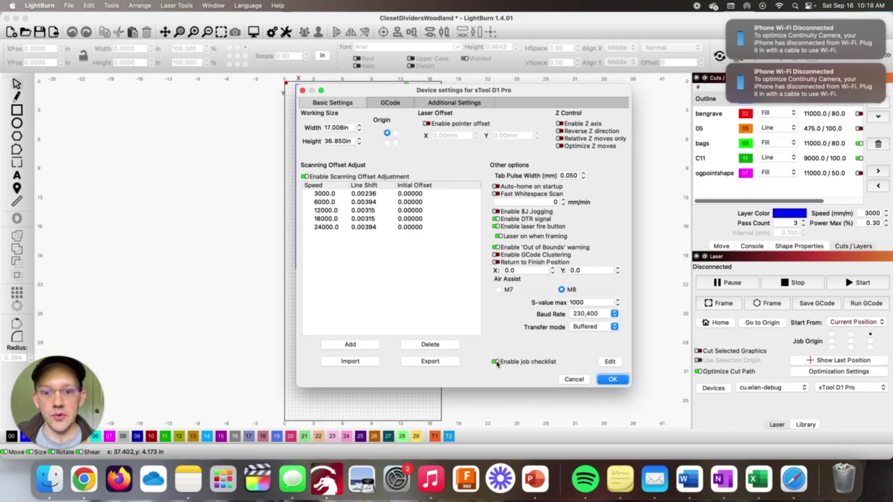
pyautogui.click(610, 362)
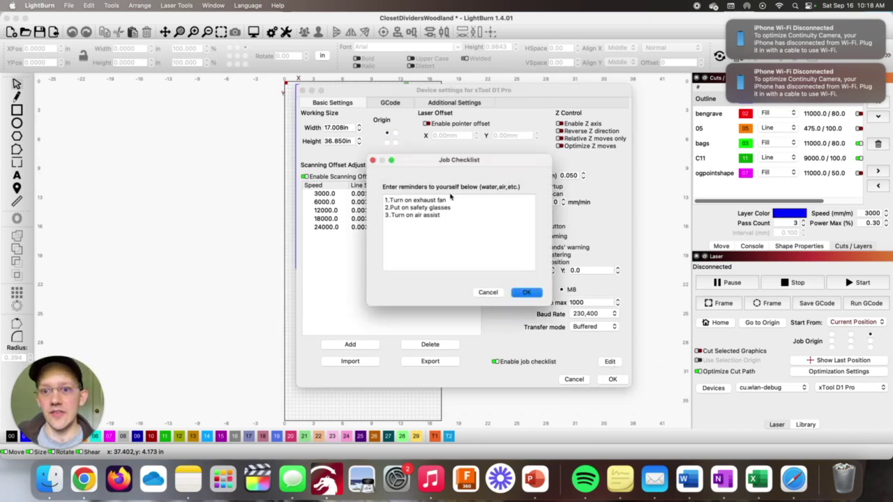
pyautogui.moveTo(441, 217); pyautogui.dragTo(385, 199)
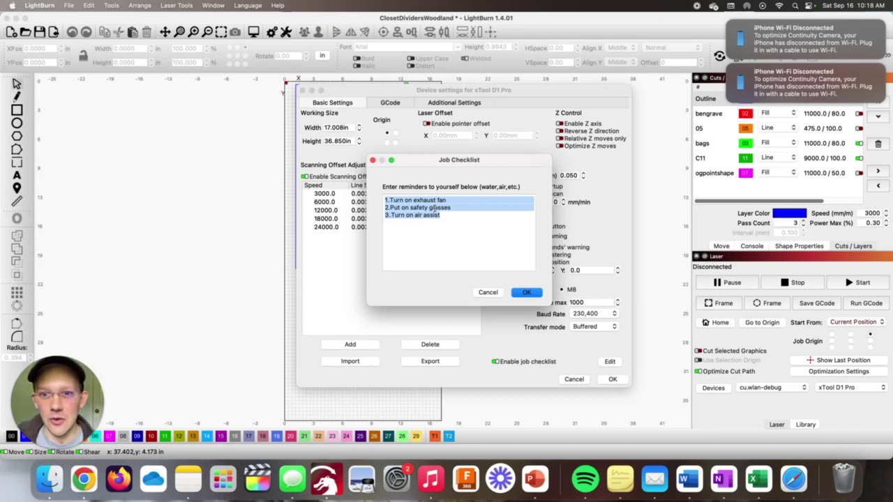
pyautogui.click(441, 215)
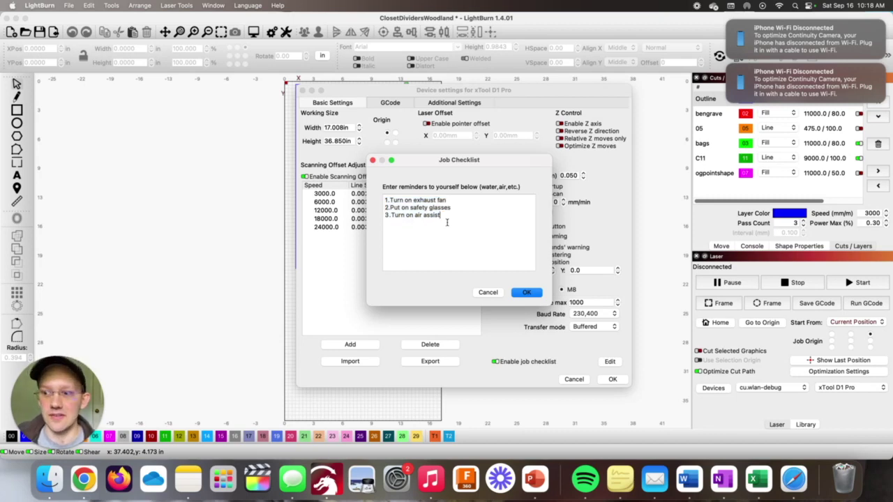
pyautogui.press('Escape')
pyautogui.press('Escape')
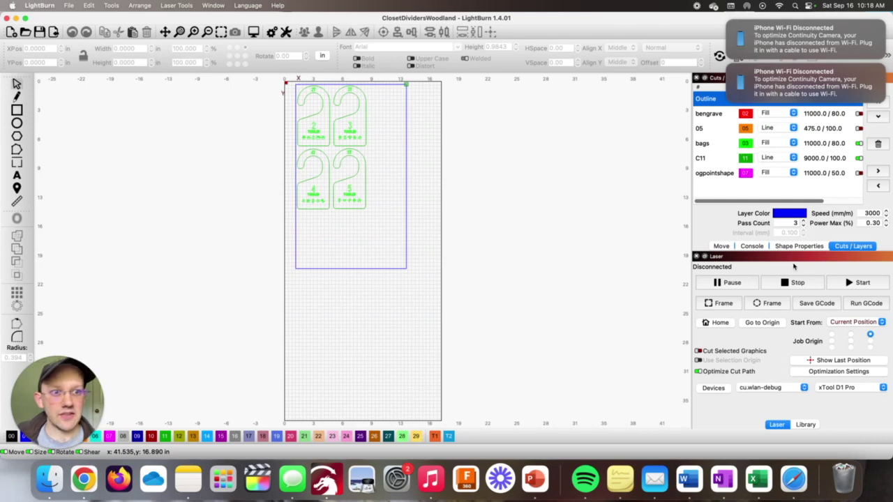
# Start the job from the Laser panel to bring up the safety checklist
pyautogui.click(853, 283)
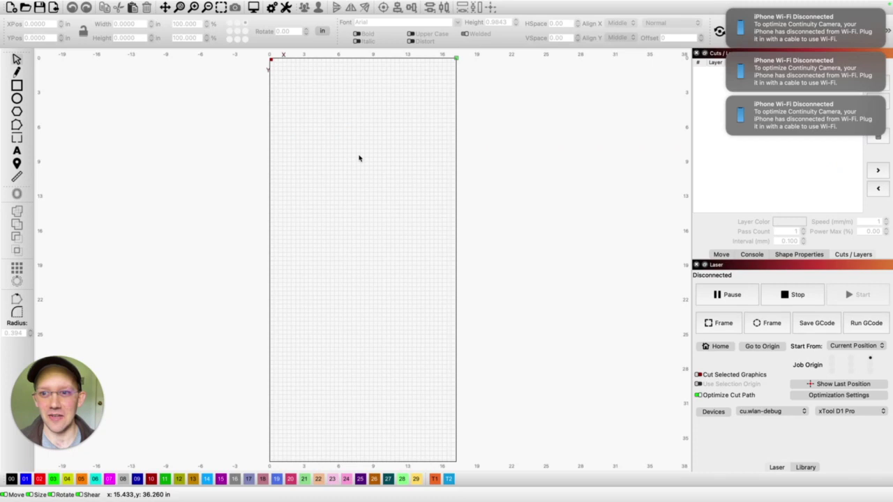
# Paste the cat sketch image and scale it to about 13.4 × 10.1 in at the work area's top
pyautogui.press('super+v')
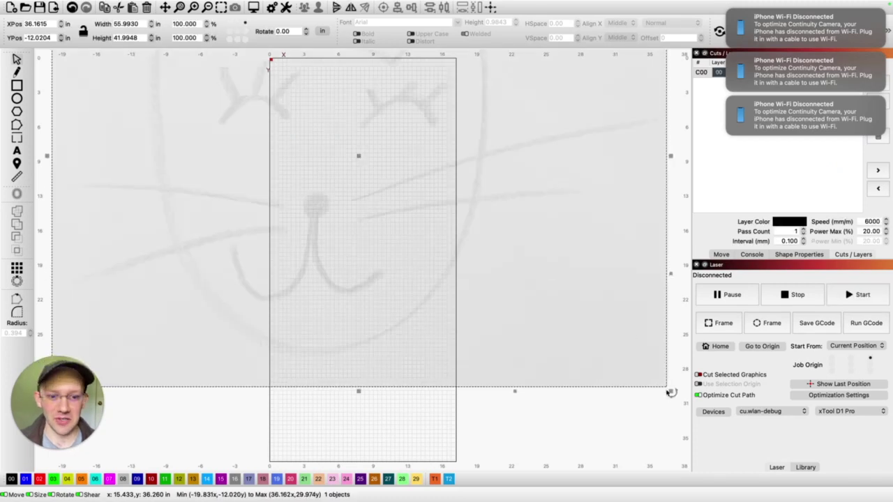
pyautogui.moveTo(674, 396)
pyautogui.mouseDown()
pyautogui.moveTo(638, 370)
pyautogui.moveTo(425, 314)
pyautogui.moveTo(332, 238)
pyautogui.moveTo(168, 174)
pyautogui.moveTo(110, 118)
pyautogui.moveTo(523, 189)
pyautogui.moveTo(549, 255)
pyautogui.moveTo(587, 267)
pyautogui.mouseUp()
pyautogui.moveTo(588, 356); pyautogui.dragTo(442, 245)
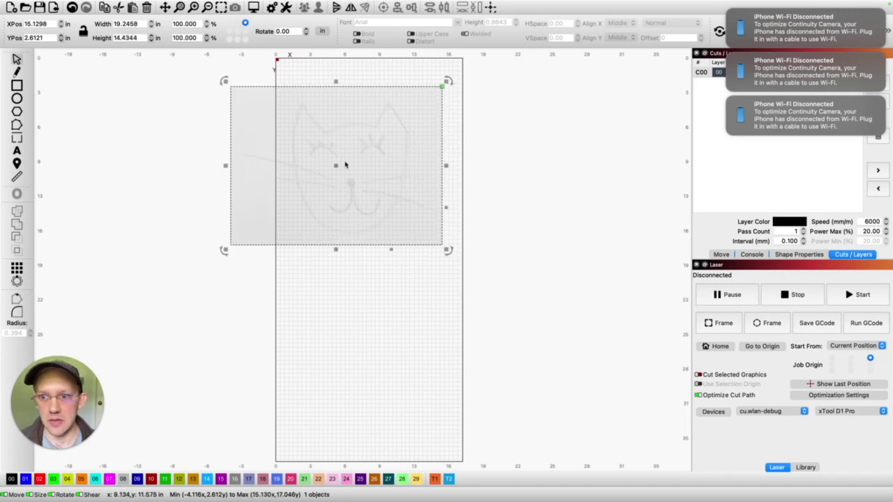
pyautogui.moveTo(337, 163); pyautogui.dragTo(395, 150)
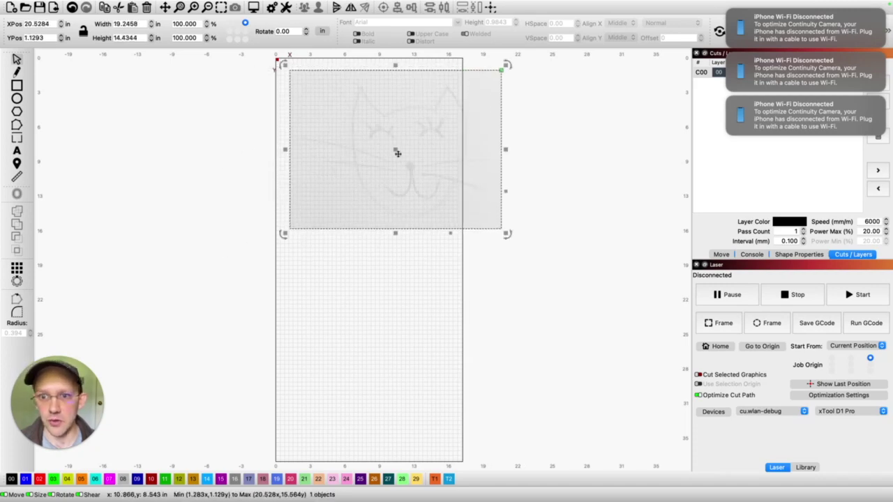
pyautogui.moveTo(507, 233); pyautogui.dragTo(391, 183)
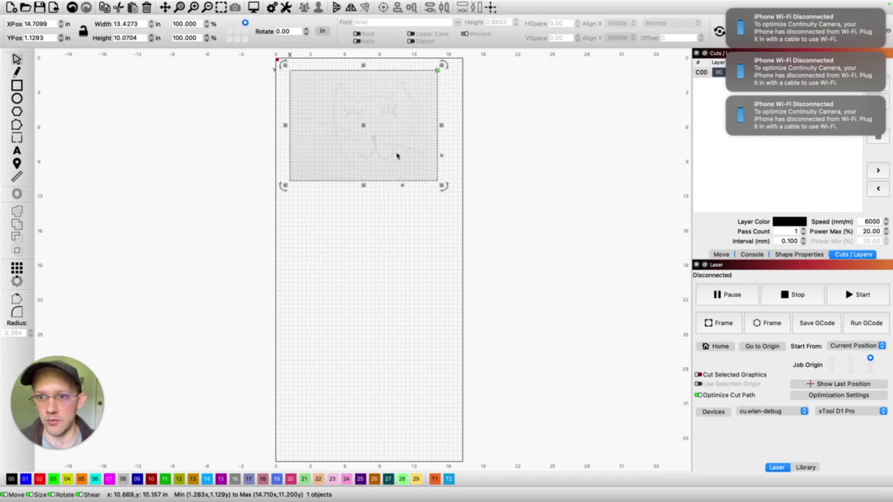
# Trace the cat photo with Cutoff 5 into a vector outline on layer 00
pyautogui.rightClick(352, 135)
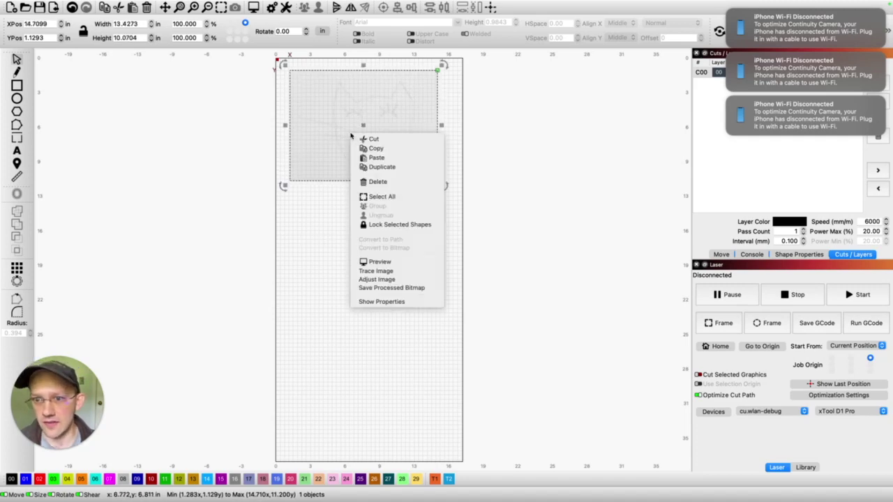
pyautogui.click(386, 271)
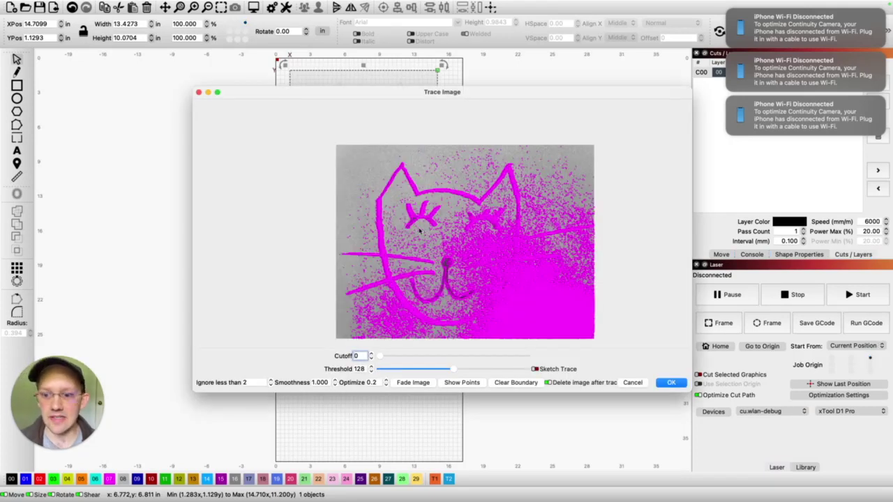
pyautogui.moveTo(381, 359); pyautogui.dragTo(515, 358)
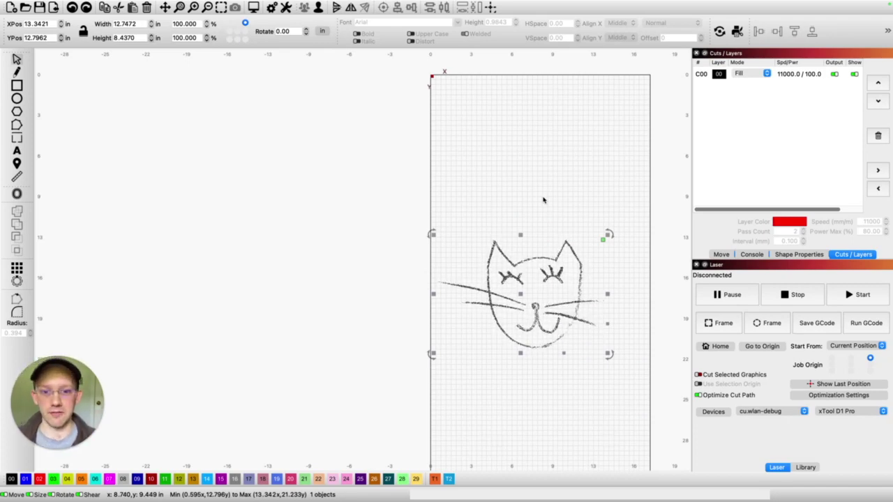
pyautogui.click(542, 218)
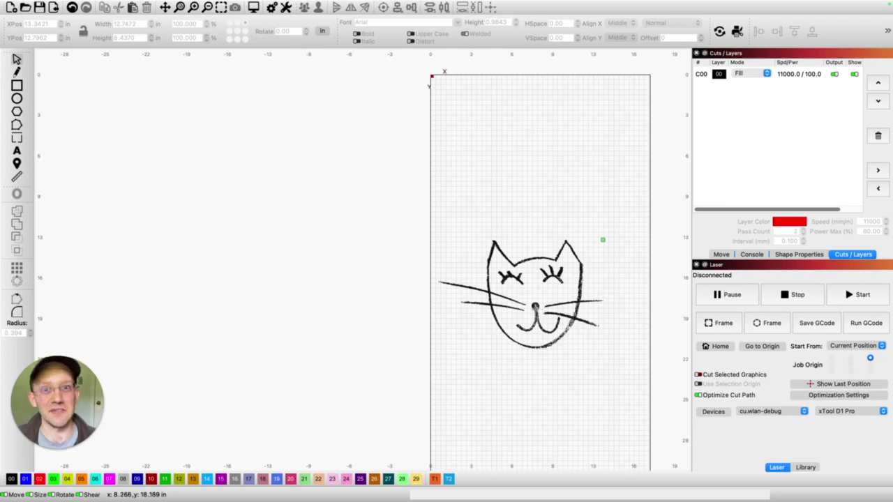
# Select the traced cat drawing before loading the closet divider project
pyautogui.click(539, 305)
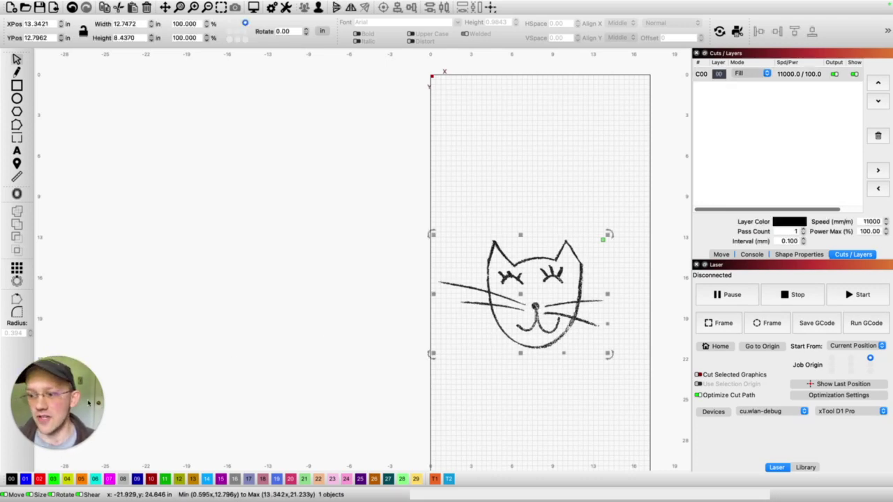
pyautogui.moveTo(49, 432)
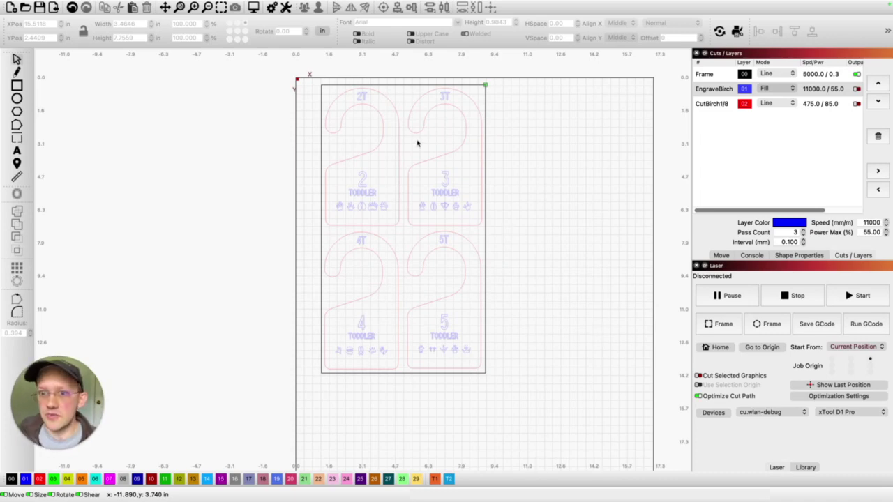
pyautogui.click(382, 141)
pyautogui.click(411, 120)
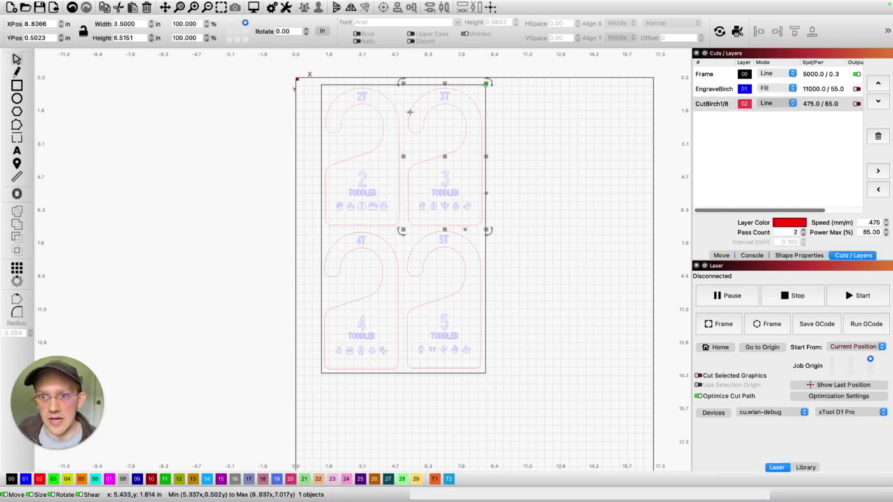
pyautogui.click(396, 143)
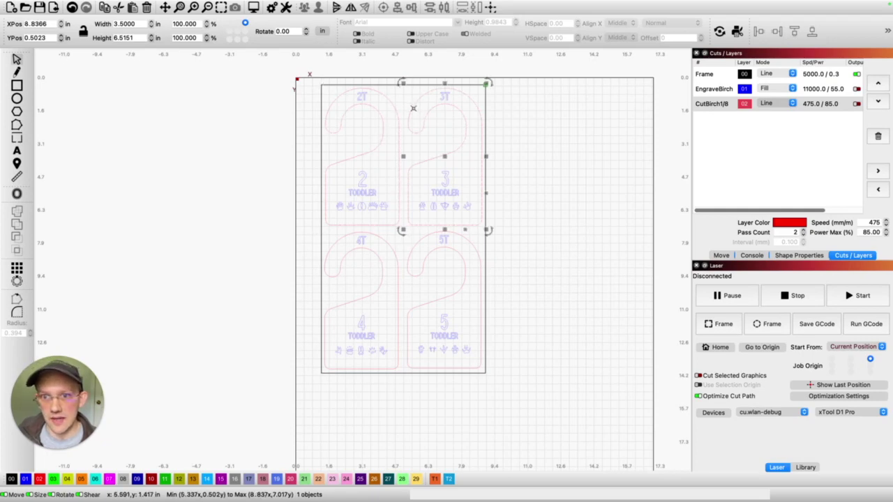
pyautogui.click(445, 189)
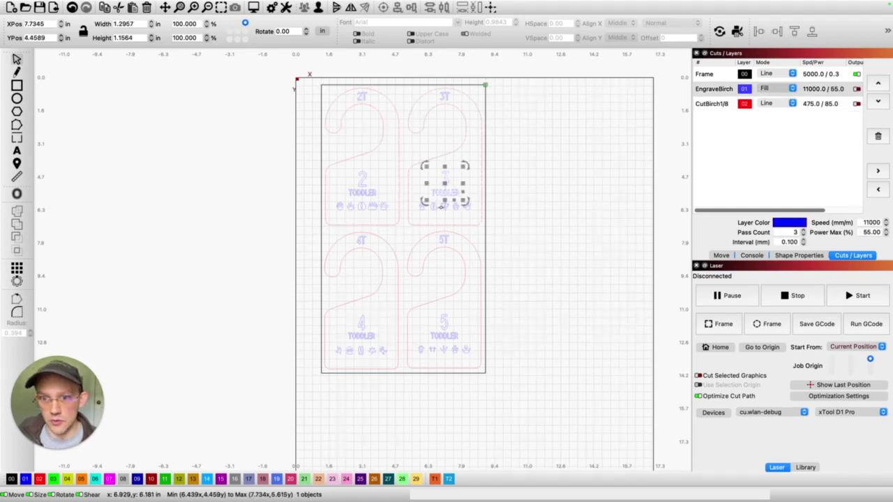
pyautogui.click(445, 207)
pyautogui.click(480, 85)
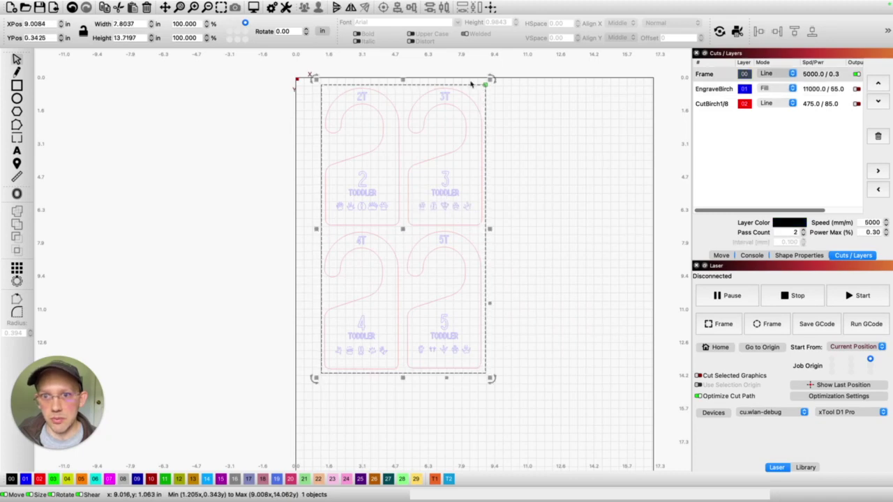
pyautogui.click(703, 91)
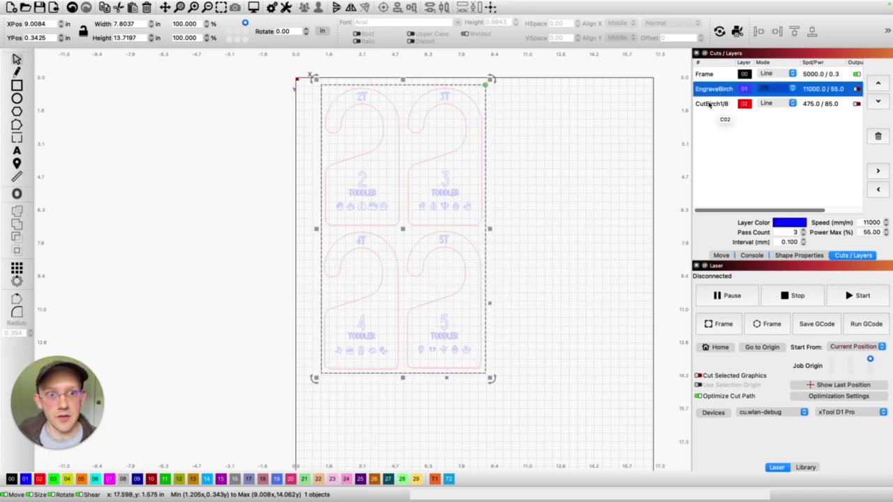
pyautogui.click(711, 105)
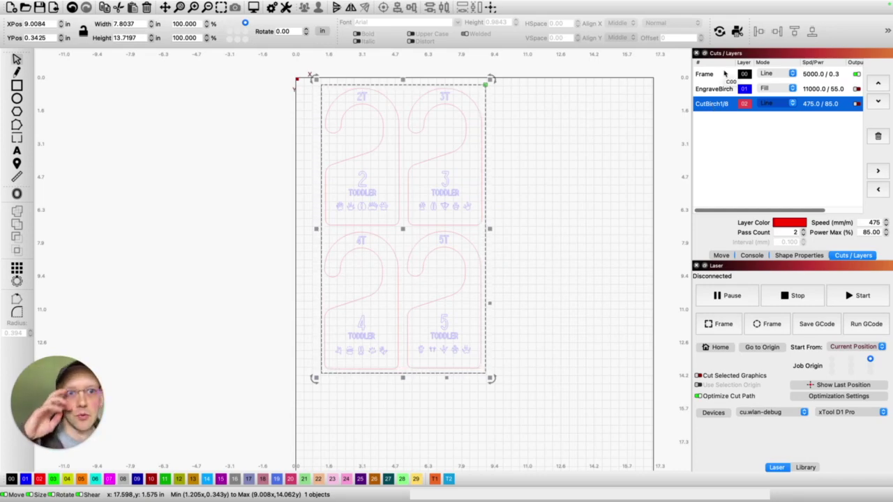
pyautogui.doubleClick(719, 74)
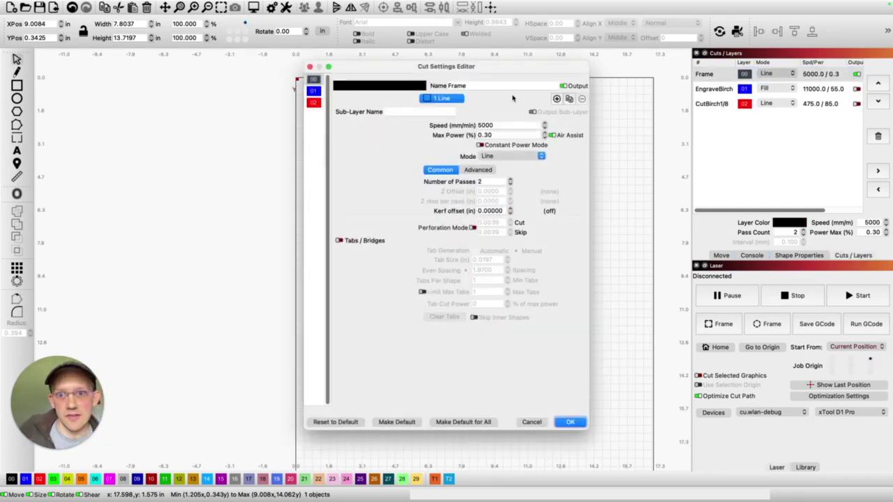
pyautogui.doubleClick(482, 85)
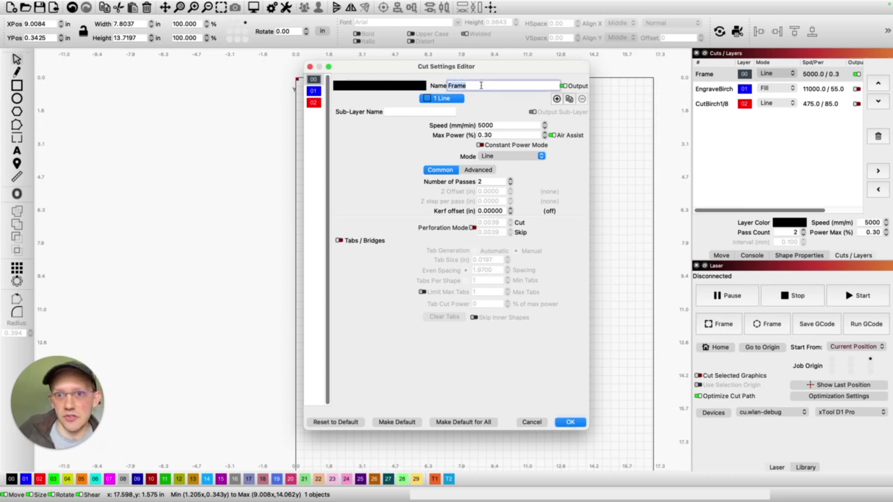
pyautogui.click(491, 125)
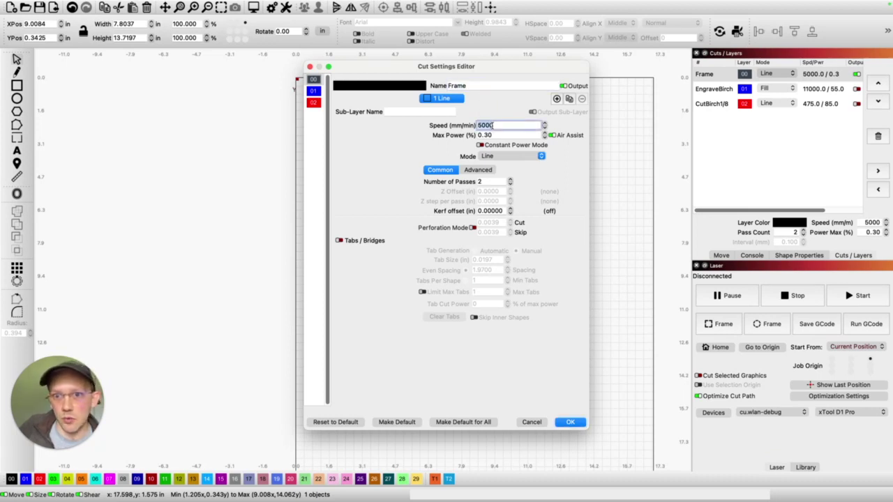
pyautogui.click(491, 135)
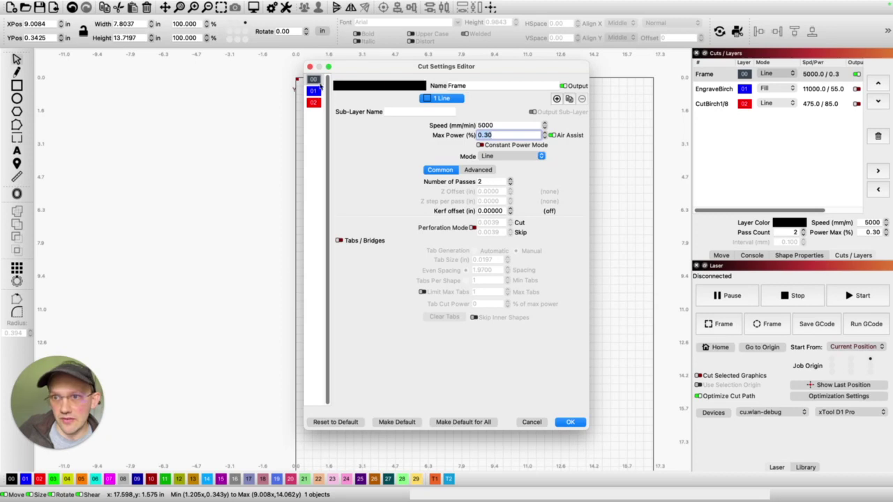
pyautogui.click(311, 67)
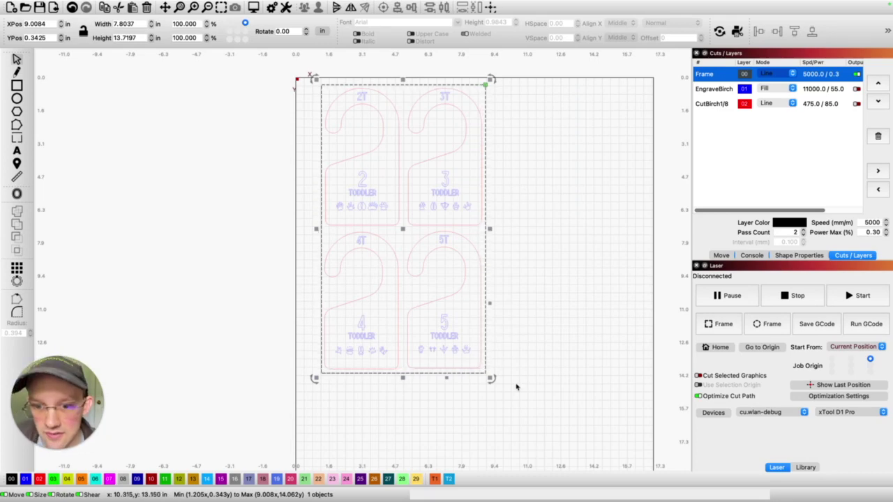
pyautogui.click(446, 313)
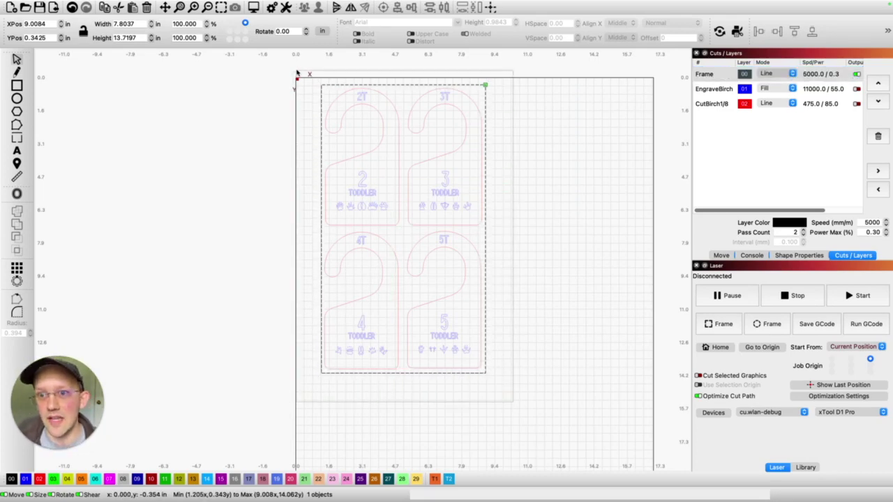
# Delete every object, draw a wide ellipse in the upper right, and put it on the red cut layer
pyautogui.hotkey('ctrl', 'a')
pyautogui.press('Delete')
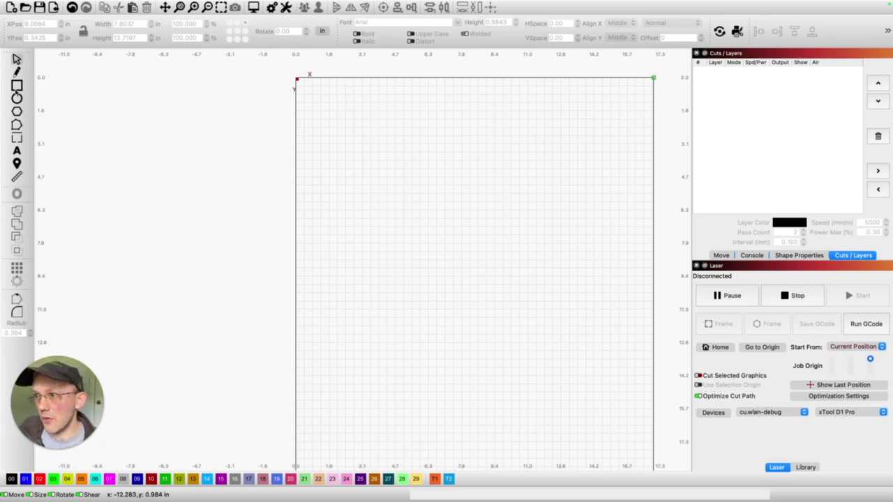
pyautogui.click(17, 99)
pyautogui.moveTo(395, 124); pyautogui.dragTo(618, 252)
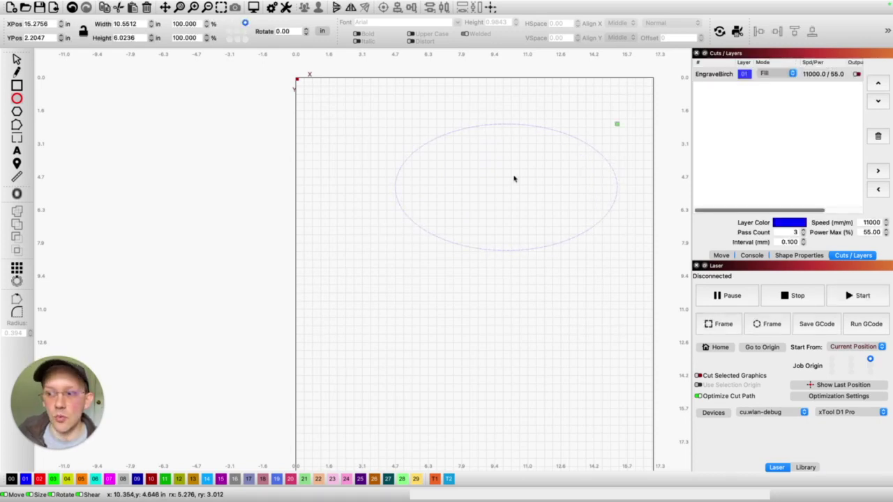
pyautogui.click(40, 479)
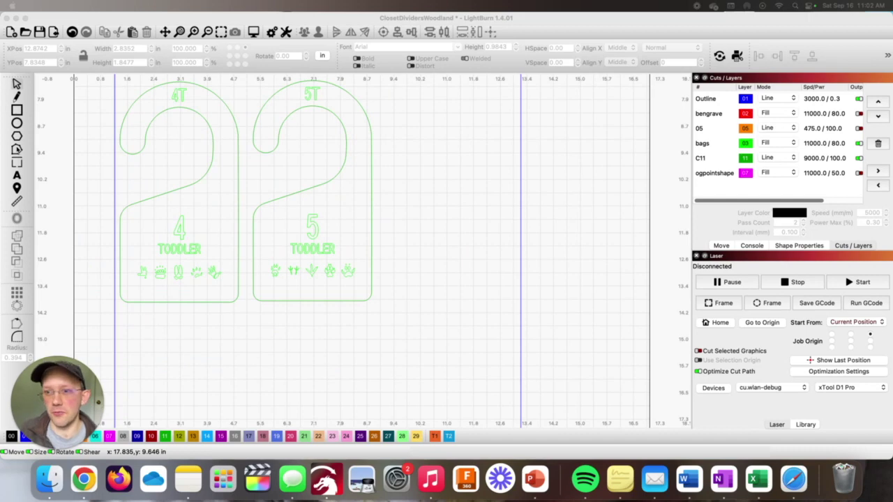
pyautogui.click(329, 112)
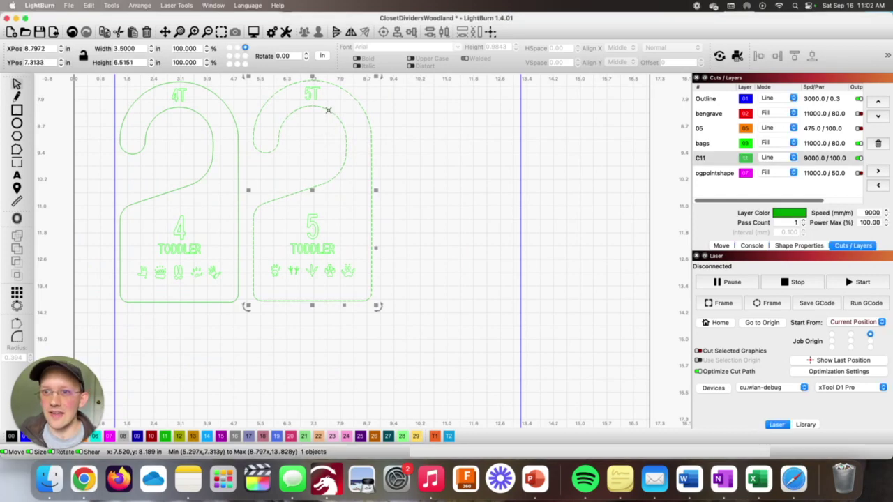
pyautogui.click(16, 123)
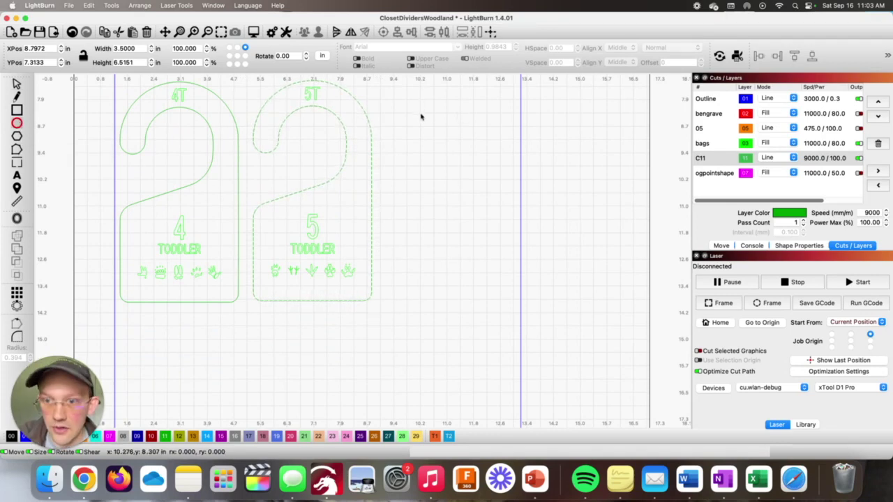
# Draw a circle about 2.76 in across to the right of the 5T hanger
pyautogui.moveTo(408, 94); pyautogui.dragTo(504, 129)
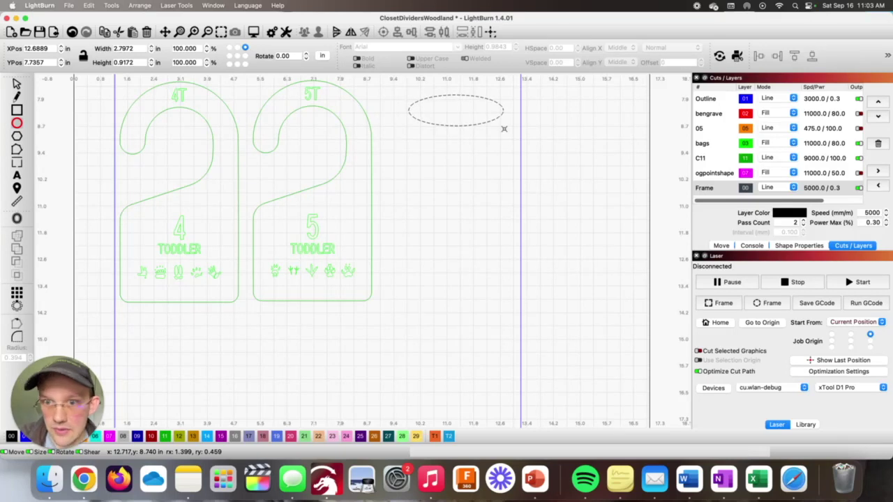
pyautogui.press('super+z')
pyautogui.moveTo(416, 102); pyautogui.dragTo(508, 142)
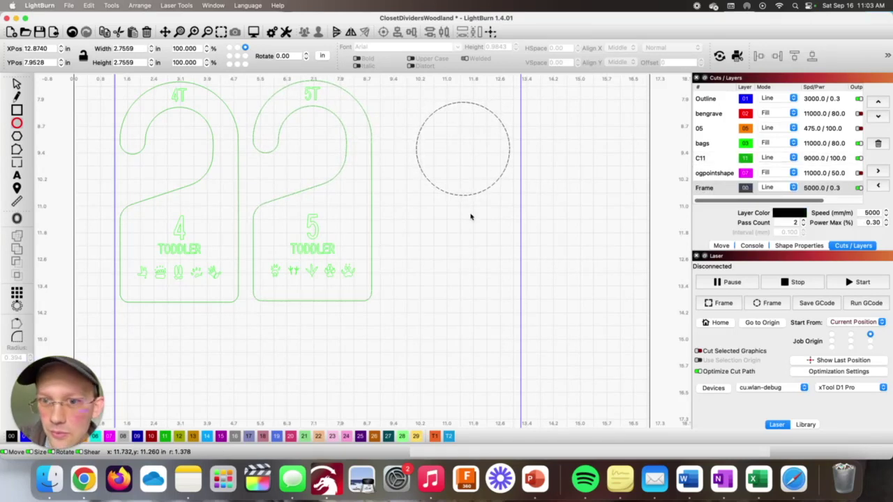
pyautogui.press('Escape')
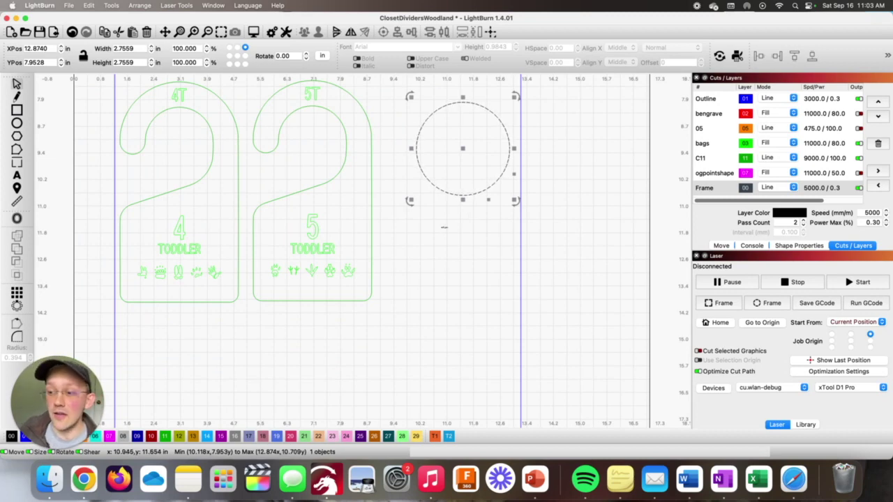
pyautogui.press('Escape')
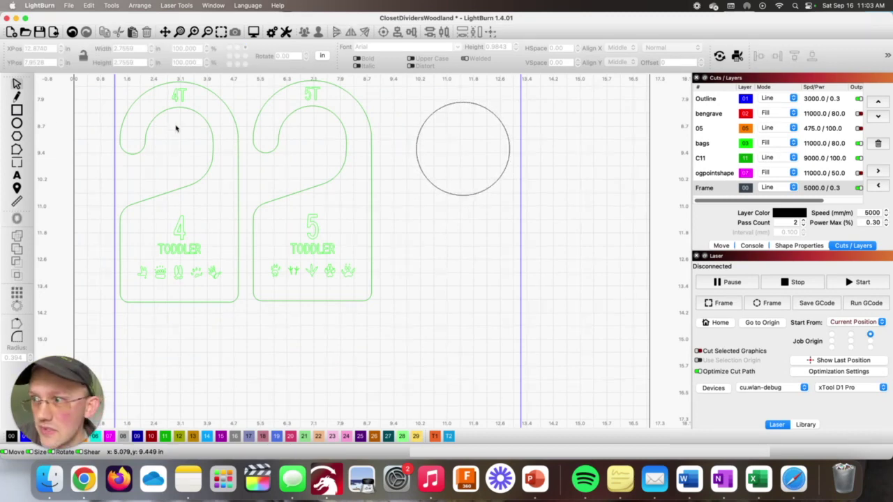
# Draw a second, similar-sized circle overlapping the lower half of the first
pyautogui.click(16, 123)
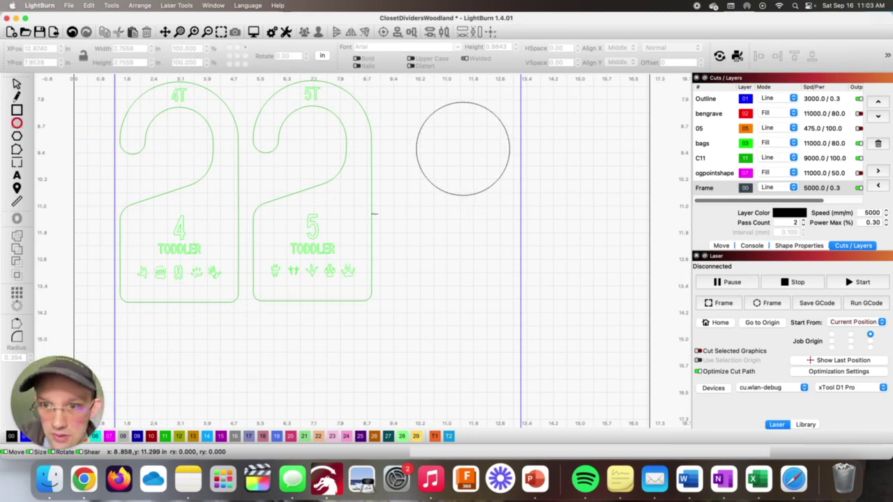
pyautogui.moveTo(416, 196)
pyautogui.mouseDown()
pyautogui.moveTo(515, 235)
pyautogui.moveTo(465, 201)
pyautogui.moveTo(462, 174)
pyautogui.mouseUp()
pyautogui.press('Escape')
# Subtract the lower circle from the upper one into a 2.76 × 1.77 in crescent, nudged up-left
pyautogui.click(495, 182)
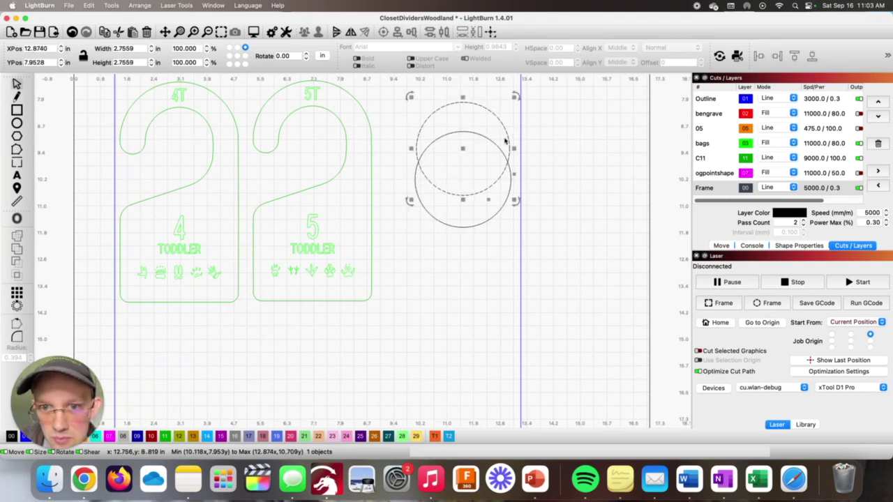
pyautogui.keyDown('shift'); pyautogui.click(491, 213); pyautogui.keyUp('shift')
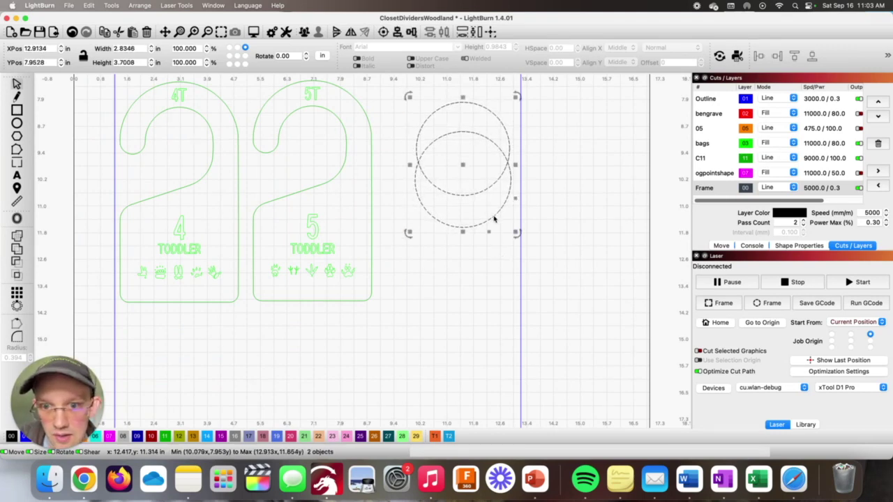
pyautogui.click(17, 263)
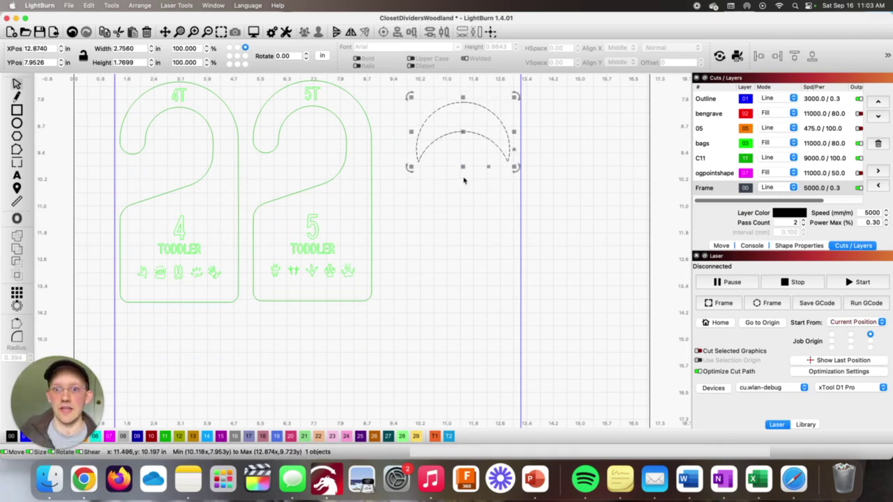
pyautogui.moveTo(445, 135); pyautogui.dragTo(422, 129)
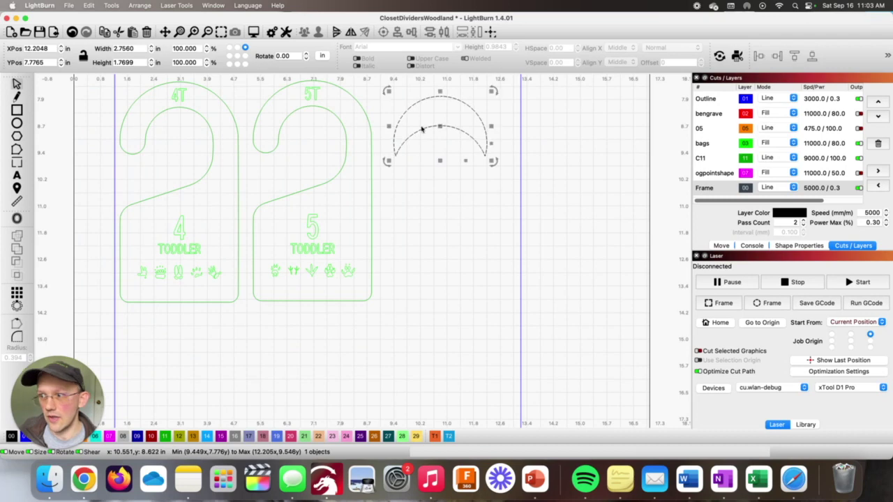
# Select the crescent in Edit Nodes mode and drag its lower-left tip node up and left
pyautogui.click(395, 155)
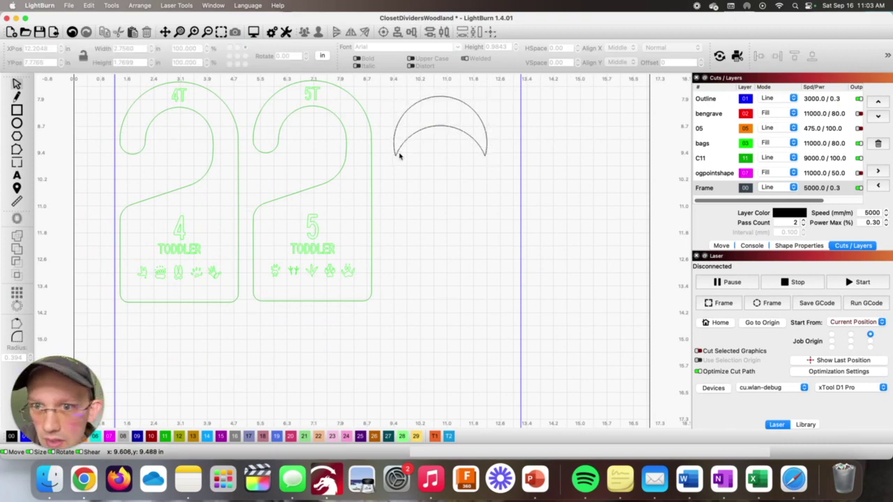
pyautogui.click(397, 148)
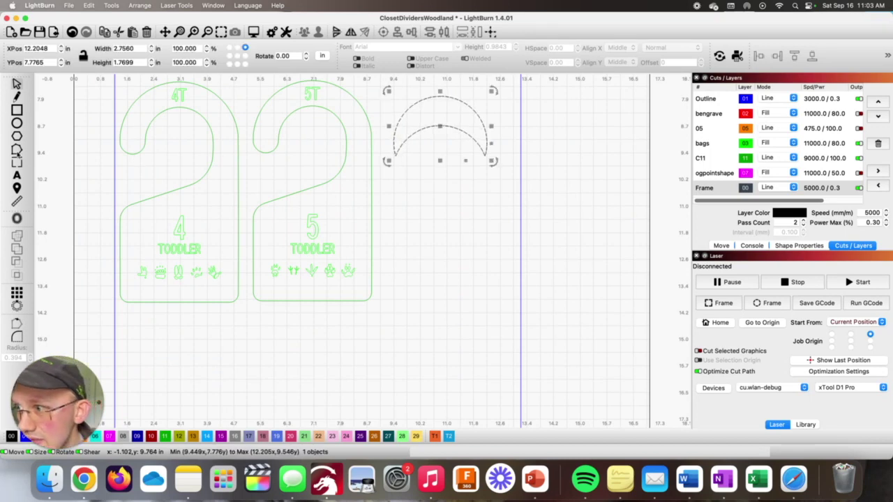
pyautogui.click(18, 149)
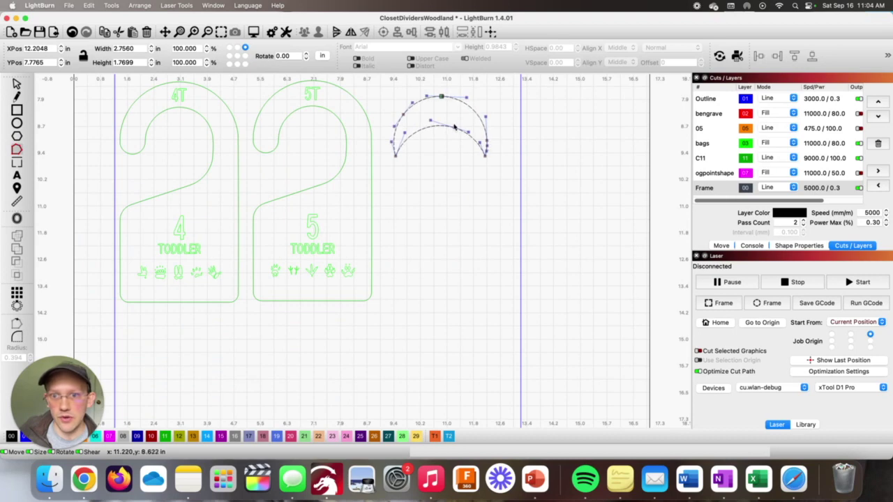
pyautogui.scroll(10, 395, 158)
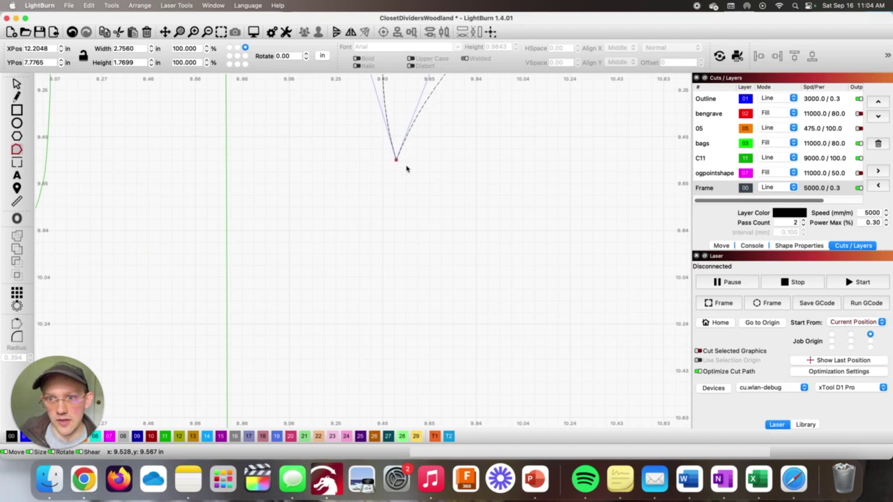
pyautogui.scroll(-4, 396, 158)
pyautogui.scroll(-3, 410, 166)
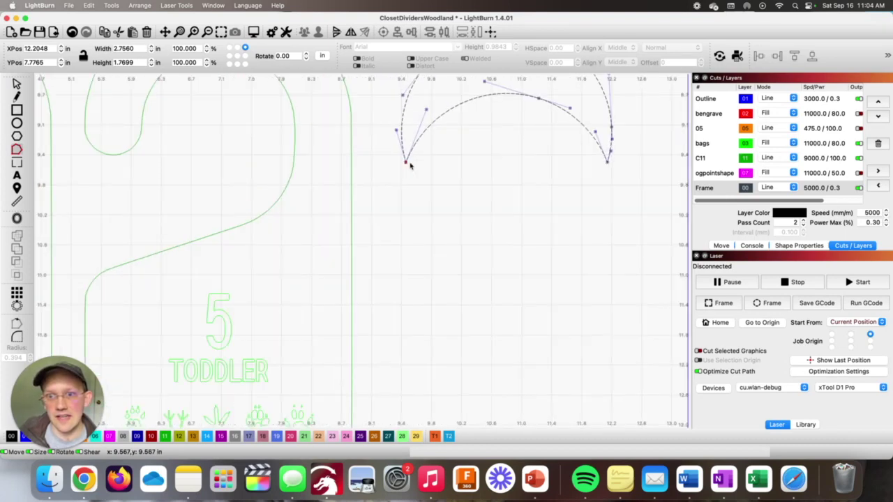
pyautogui.moveTo(417, 168)
pyautogui.mouseDown()
pyautogui.moveTo(402, 155)
pyautogui.moveTo(410, 158)
pyautogui.mouseUp()
# Nudge the inner-edge node near the lower-left tip slightly downward
pyautogui.scroll(2, 409, 158)
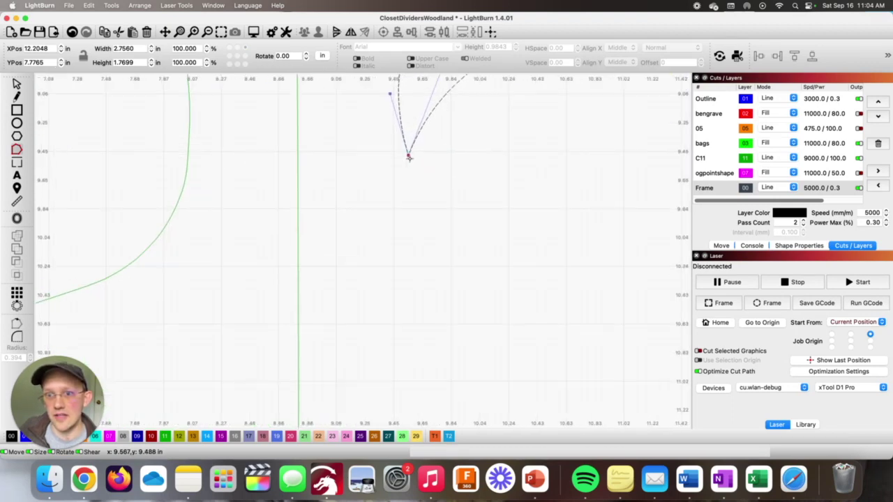
pyautogui.scroll(-4, 409, 157)
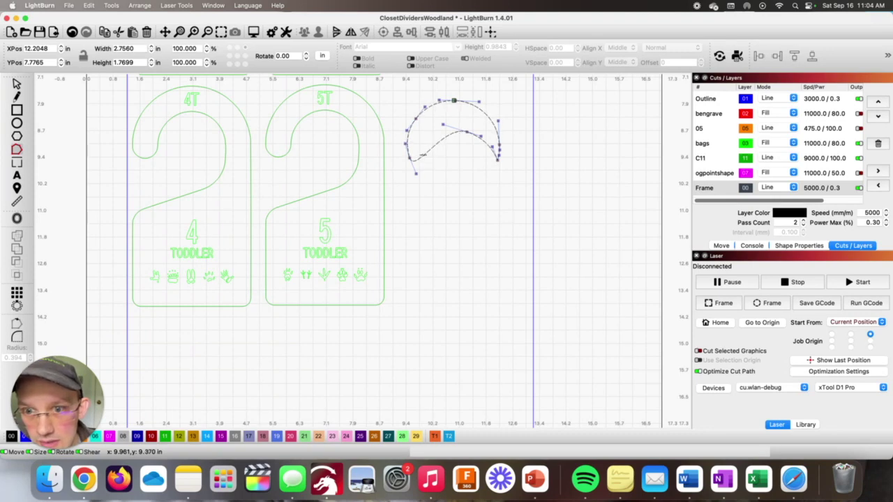
pyautogui.moveTo(425, 156); pyautogui.dragTo(425, 157)
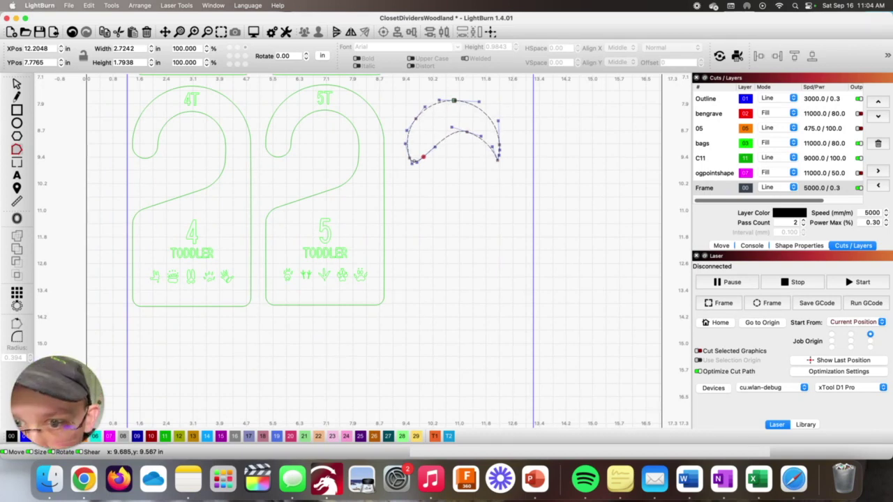
# Select the inner-edge node beside the lower-left tip to adjust its curve handles
pyautogui.scroll(5, 415, 161)
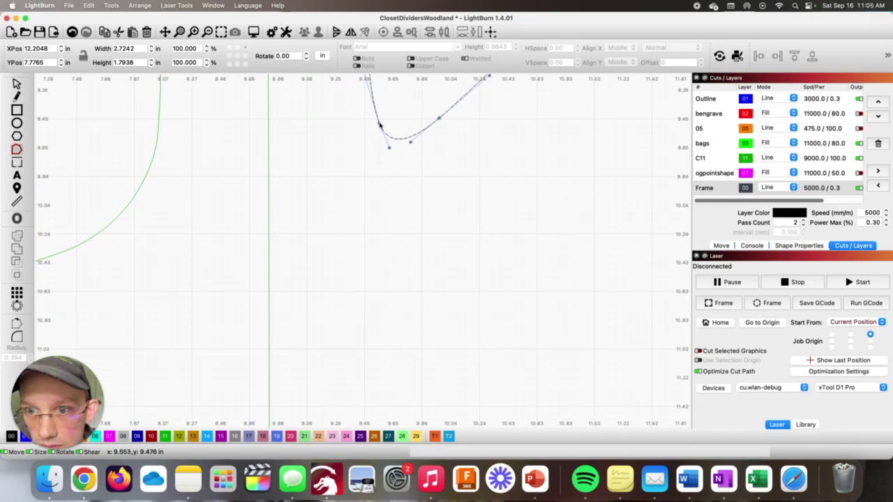
pyautogui.click(379, 124)
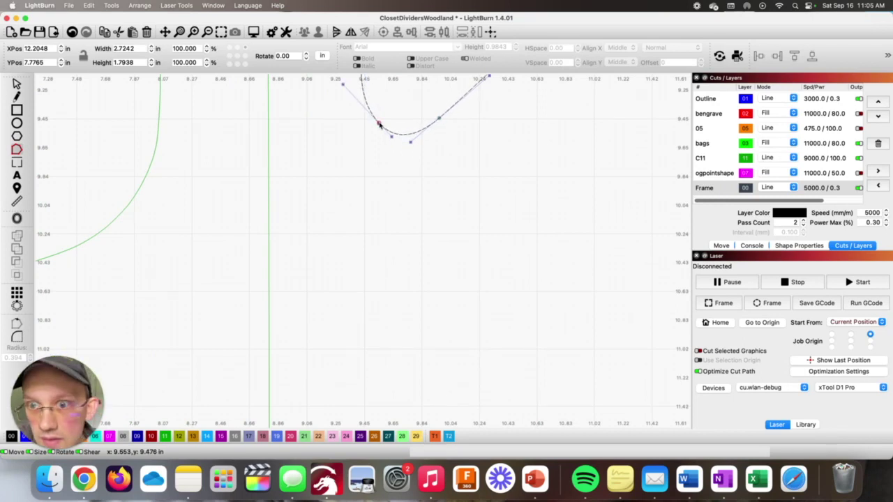
pyautogui.scroll(-10, 379, 124)
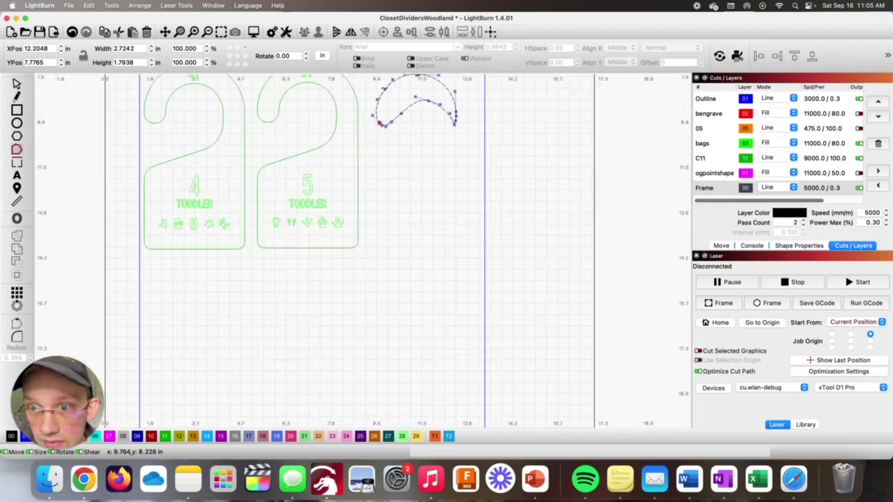
pyautogui.scroll(2, 401, 125)
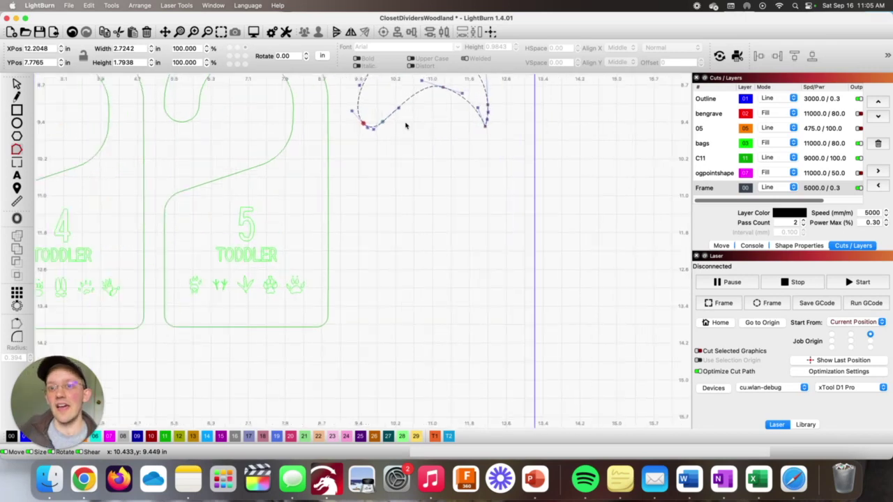
pyautogui.scroll(-2, 407, 125)
pyautogui.scroll(-3, 406, 126)
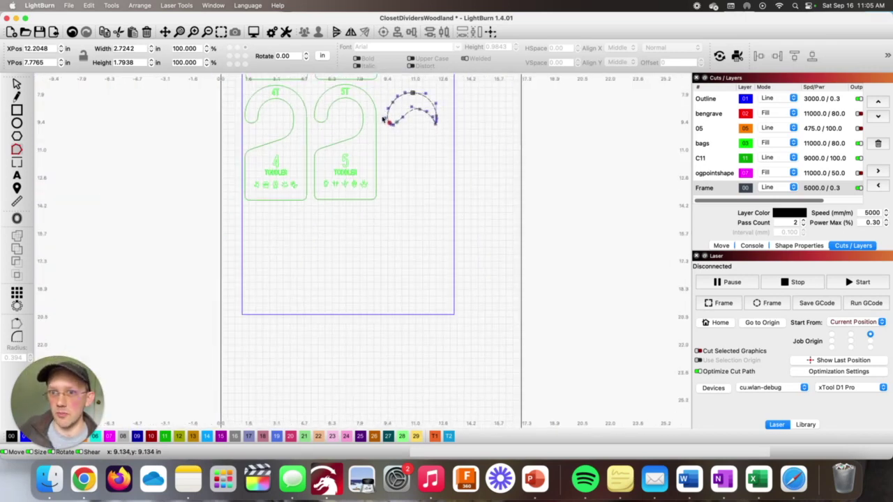
pyautogui.scroll(-1, 385, 118)
pyautogui.scroll(4, 384, 119)
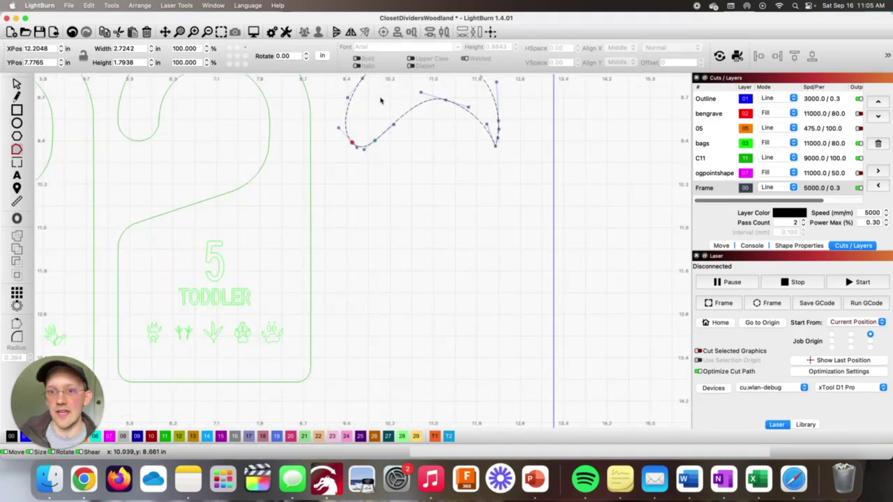
pyautogui.scroll(-4, 380, 101)
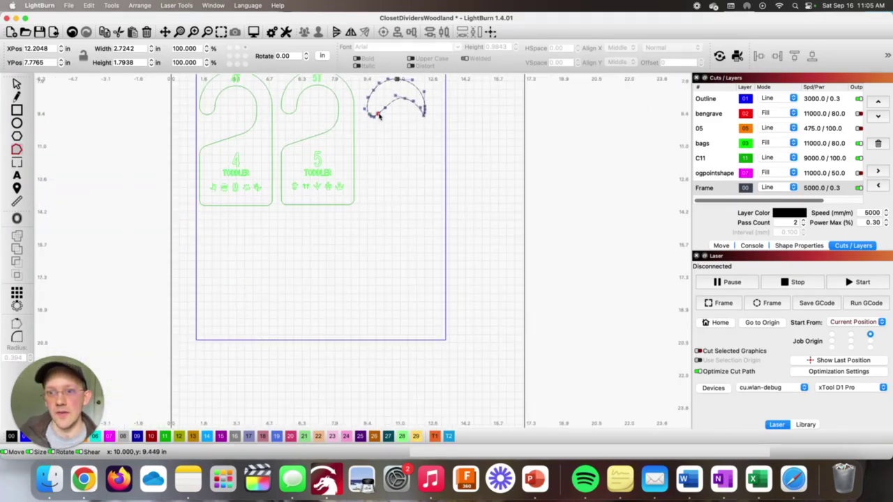